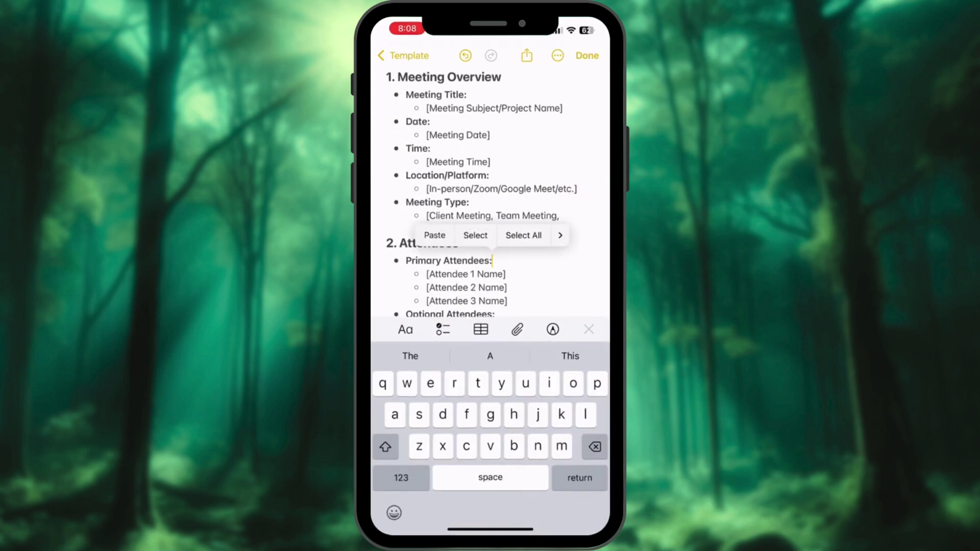
Select all the meeting checklist text in the note.
{"action": "left_click", "coordinate": [524, 234]}
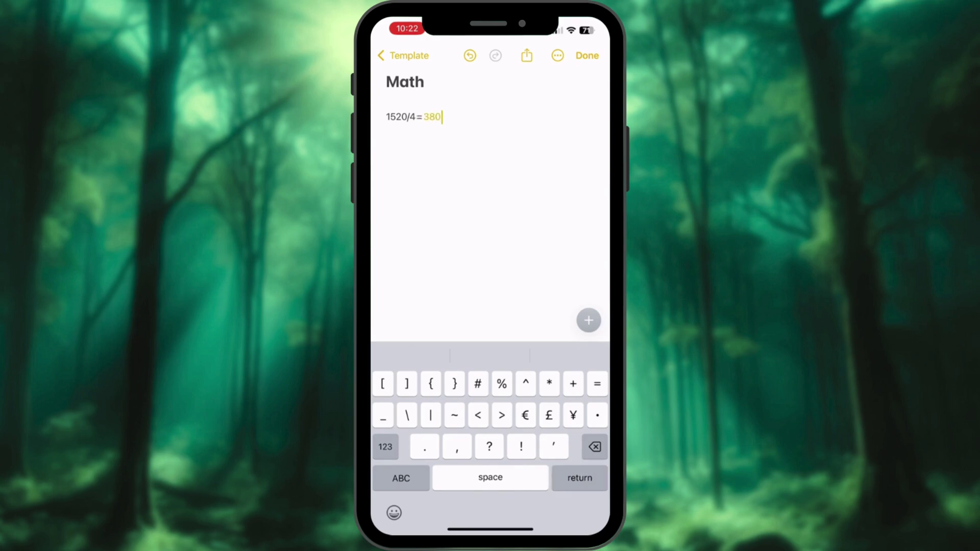
Start a new line below the 1520/4=380 calculation for the equation y=0+3x.
{"action": "left_click", "coordinate": [580, 478]}
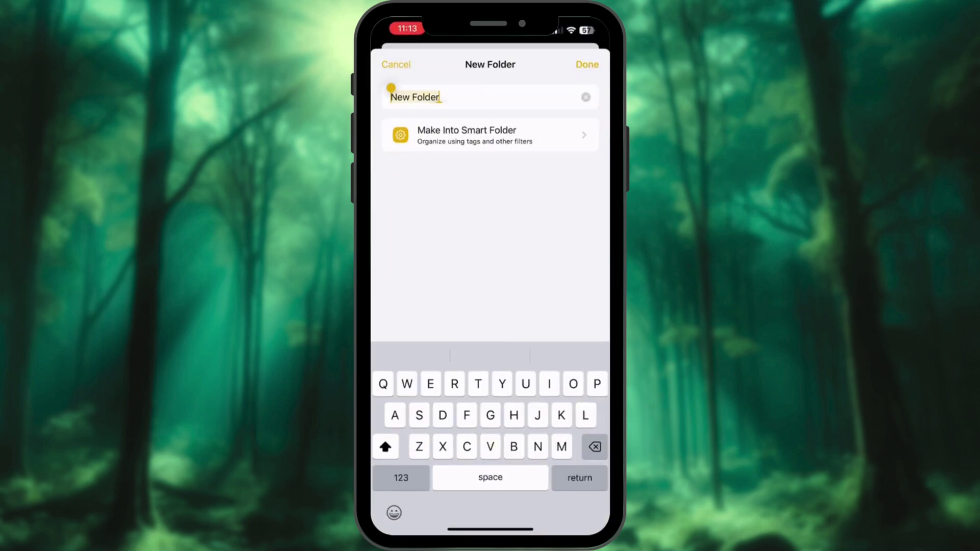
{"action": "type", "text": "Aei"}
Save the folder as AeireinTech YouTube, nest AeireinTech Instagram inside, and expand it.
{"action": "left_click", "coordinate": [490, 356]}
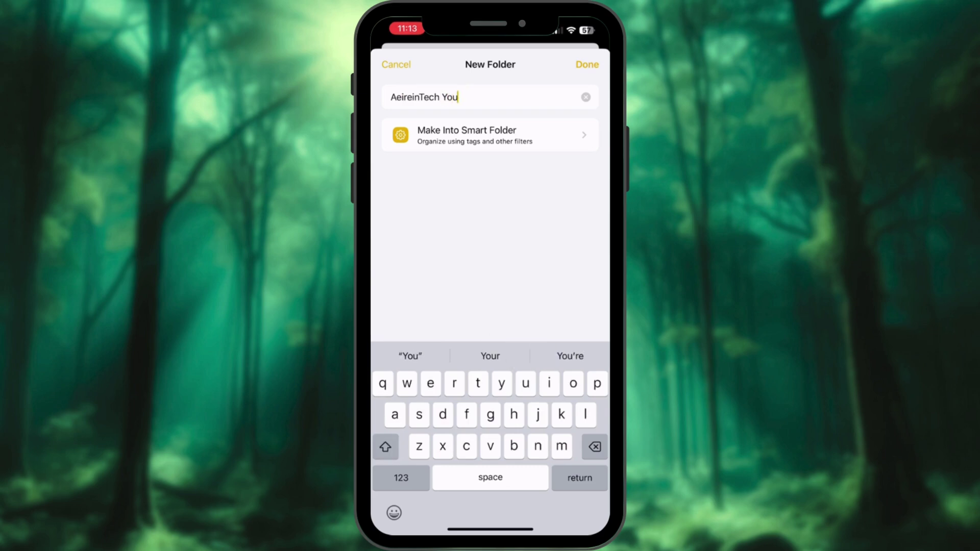
{"action": "left_click", "coordinate": [588, 65]}
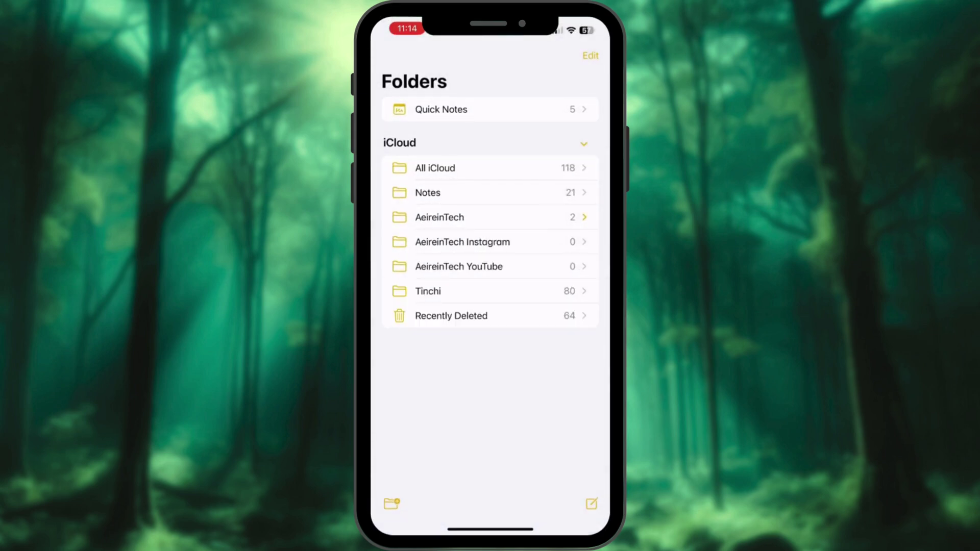
{"action": "left_click_drag", "start_coordinate": [463, 242], "coordinate": [460, 260]}
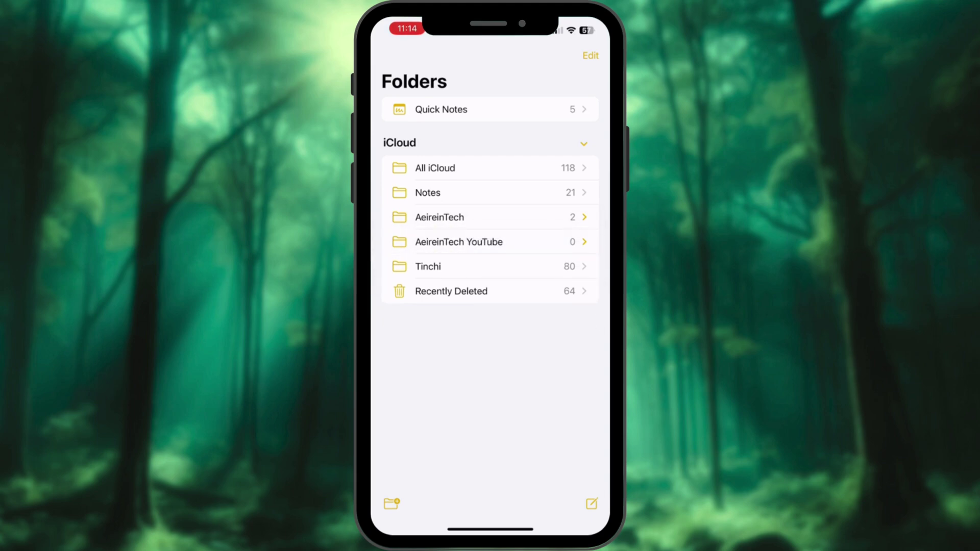
{"action": "left_click", "coordinate": [584, 242]}
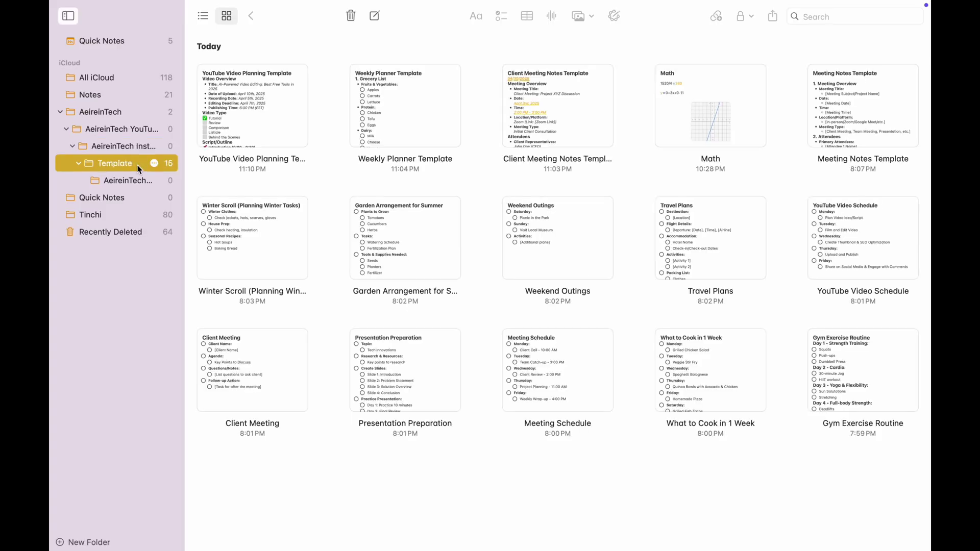
Move the YouTube Video Planning Template note into AeireinTech Templates, then back to Template.
{"action": "left_click_drag", "start_coordinate": [266, 122], "coordinate": [192, 146]}
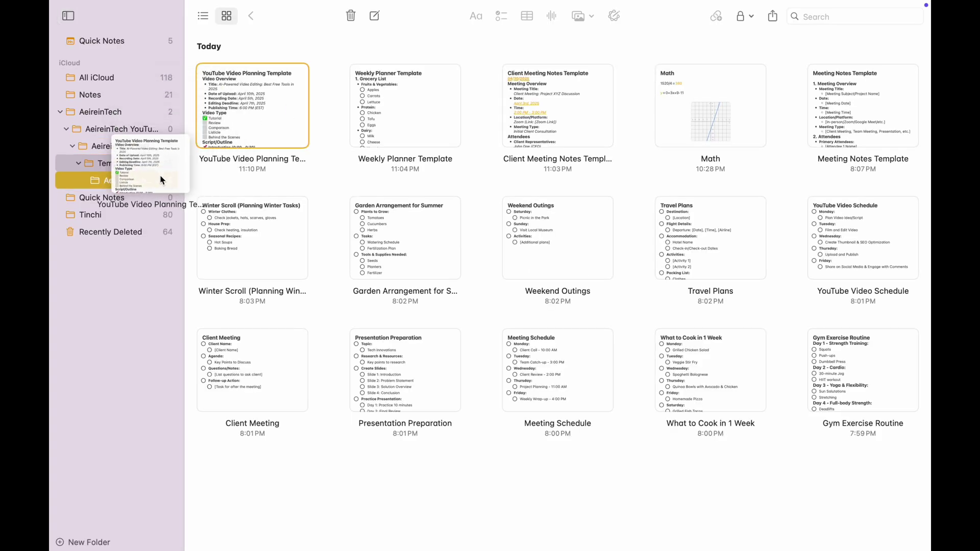
{"action": "left_click_drag", "start_coordinate": [161, 180], "coordinate": [161, 180]}
{"action": "left_click", "coordinate": [144, 182]}
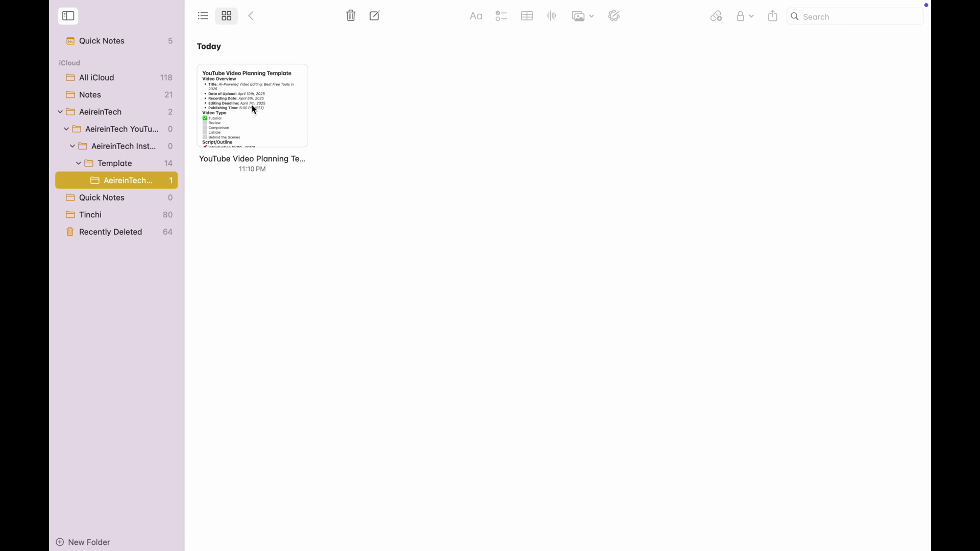
{"action": "left_click_drag", "start_coordinate": [251, 105], "coordinate": [122, 163]}
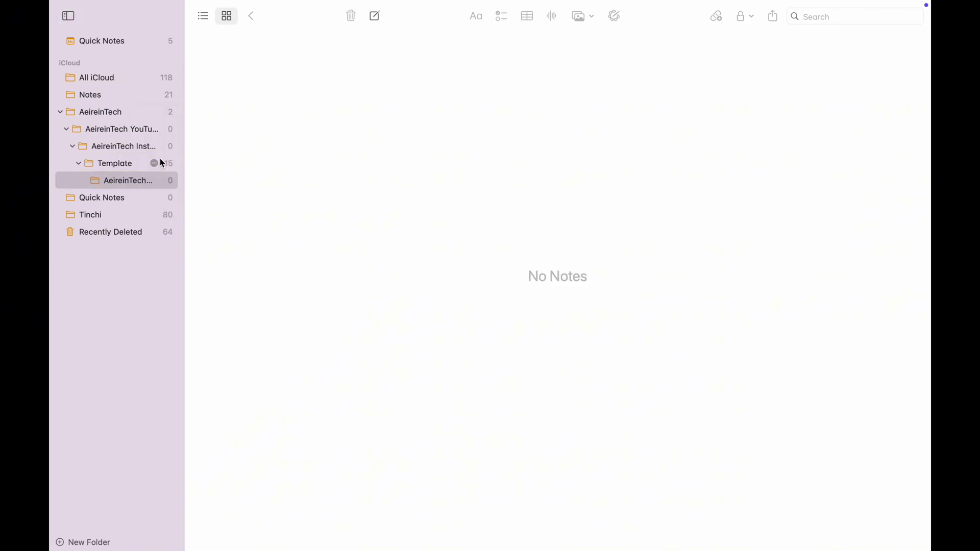
Expand AeireinTech's folder tree, then open YouTube > Instagram > Template on iPhone.
{"action": "left_click", "coordinate": [101, 112]}
{"action": "left_click", "coordinate": [60, 112]}
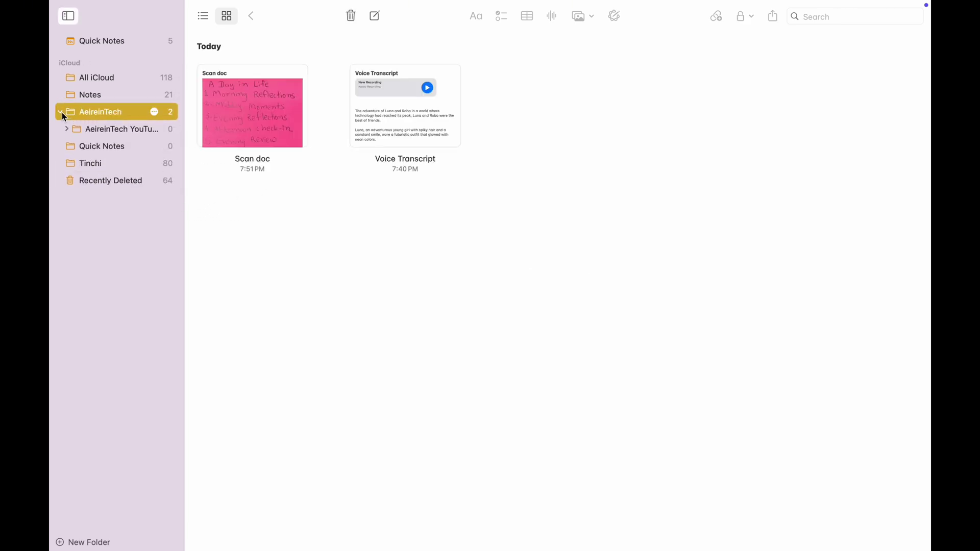
{"action": "left_click", "coordinate": [67, 129]}
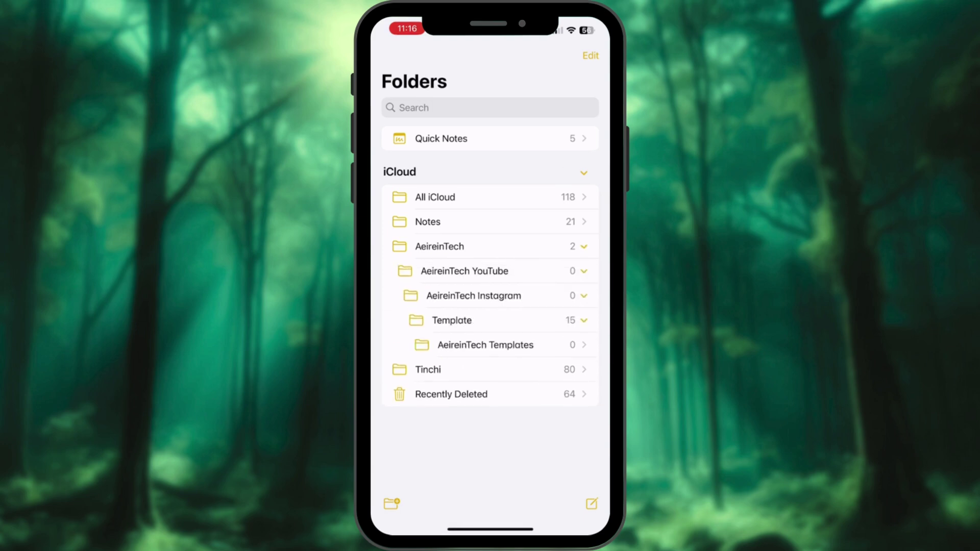
{"action": "left_click", "coordinate": [464, 271]}
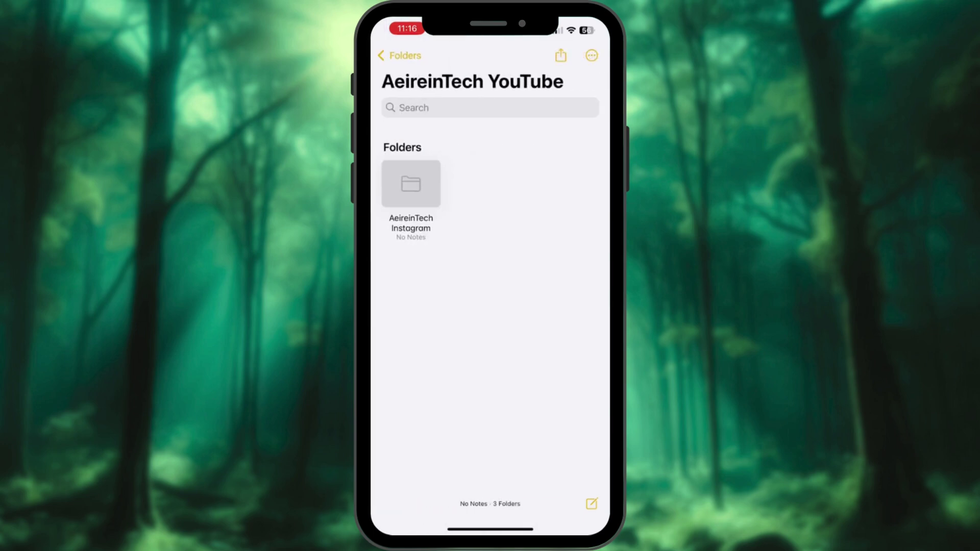
{"action": "left_click", "coordinate": [411, 185]}
{"action": "left_click", "coordinate": [411, 185]}
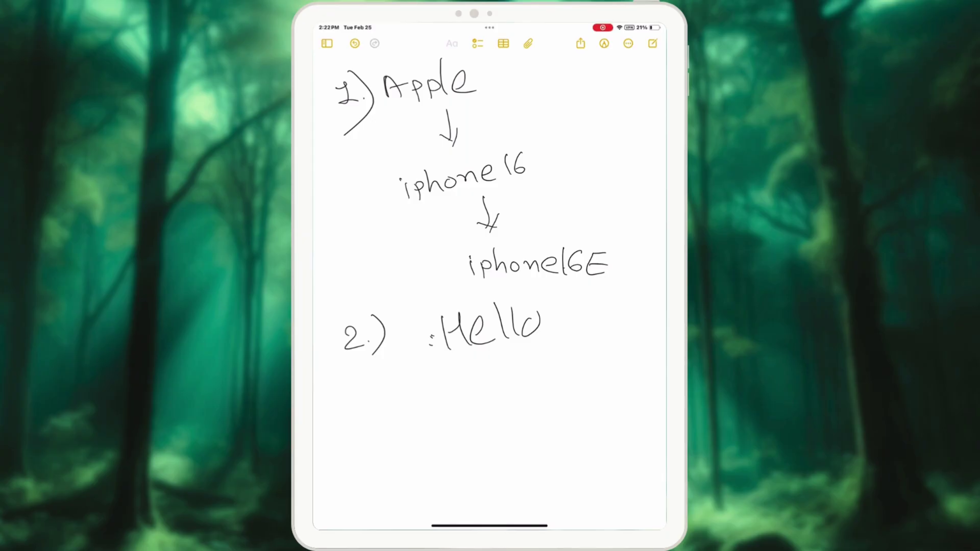
Draw a circle below Hello and snap it into a perfect circle.
{"action": "left_click_drag", "start_coordinate": [540, 403], "coordinate": [538, 404]}
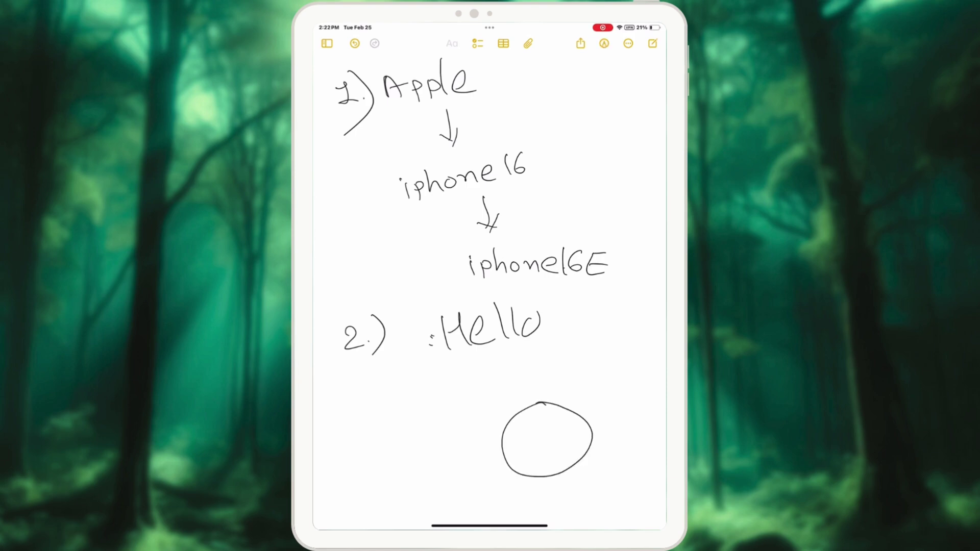
{"action": "left_click", "coordinate": [533, 447]}
{"action": "left_click", "coordinate": [548, 440]}
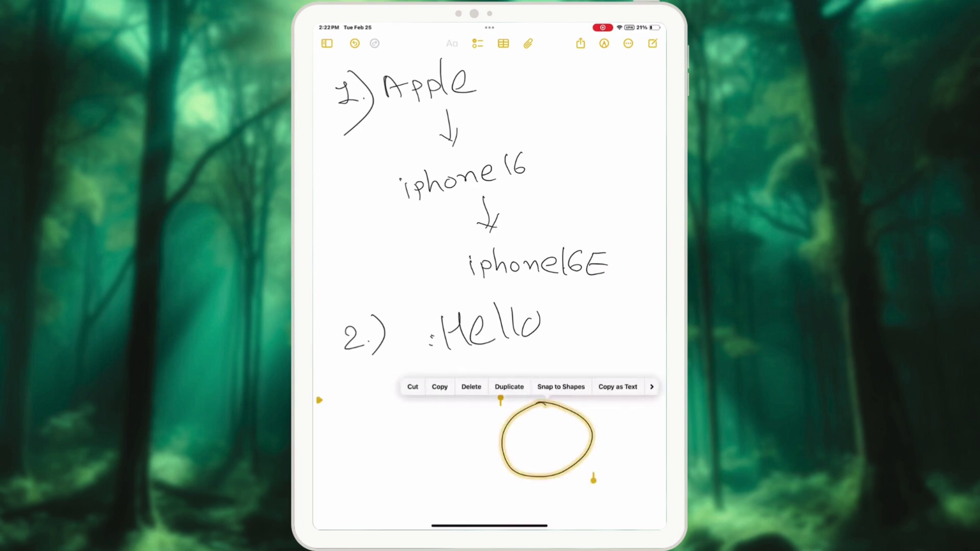
{"action": "left_click", "coordinate": [561, 387]}
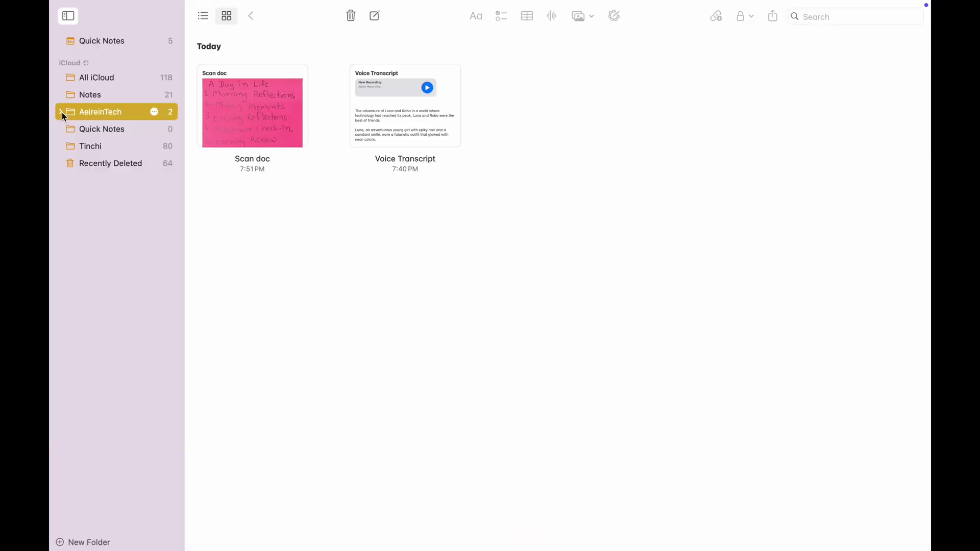
{"action": "left_click", "coordinate": [63, 112]}
Expand AeireinTech's nested subfolders and open the Template folder's notes.
{"action": "left_click", "coordinate": [68, 129]}
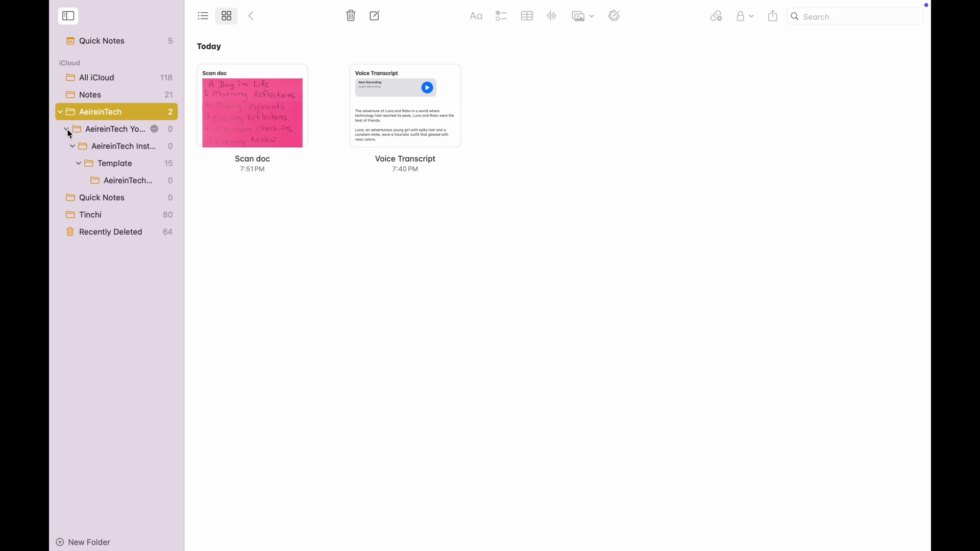
{"action": "left_click", "coordinate": [73, 145]}
{"action": "left_click", "coordinate": [73, 145]}
{"action": "left_click", "coordinate": [105, 182]}
{"action": "left_click", "coordinate": [107, 163]}
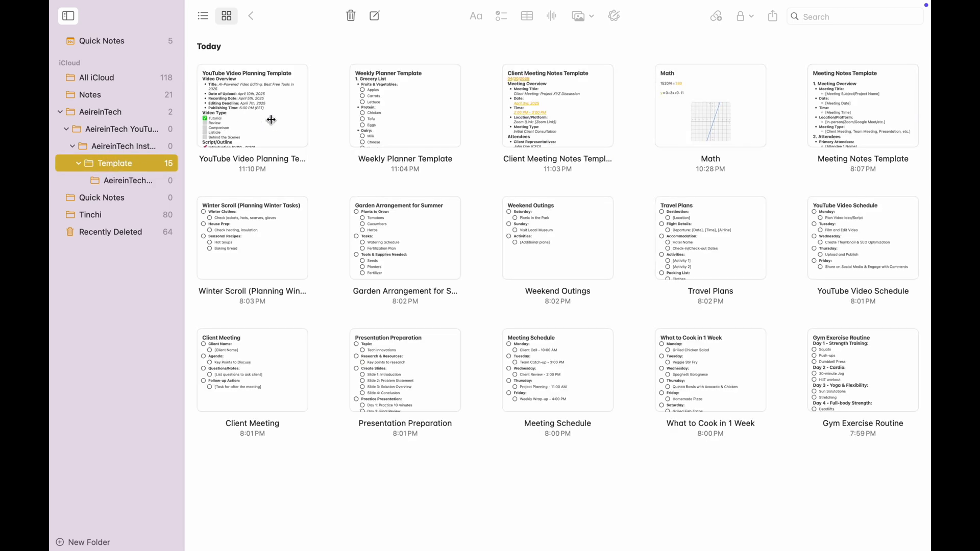
Move the YouTube Video Planning Template note into the Instagram subfolder and back to Template.
{"action": "left_click_drag", "start_coordinate": [271, 120], "coordinate": [123, 146]}
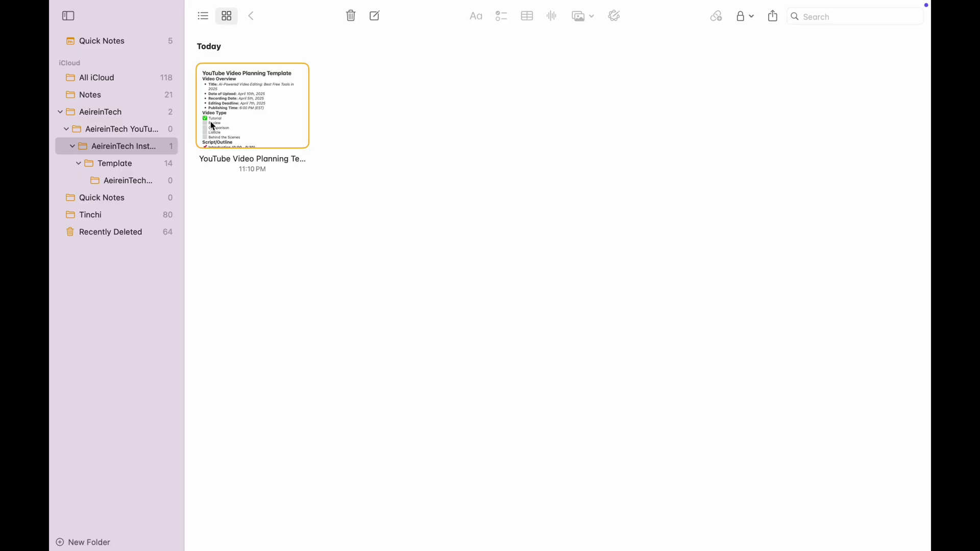
{"action": "left_click", "coordinate": [111, 163]}
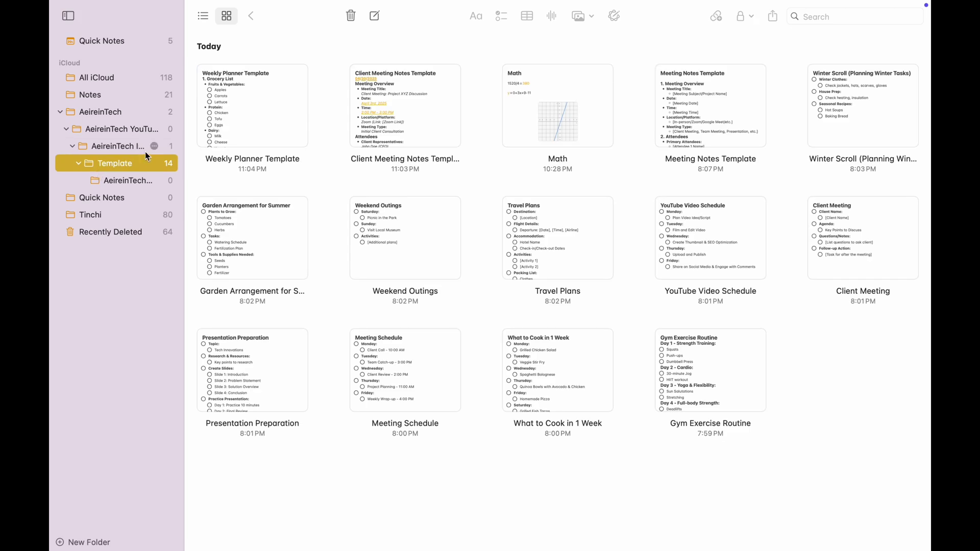
{"action": "left_click", "coordinate": [122, 146]}
{"action": "left_click_drag", "start_coordinate": [253, 107], "coordinate": [115, 163]}
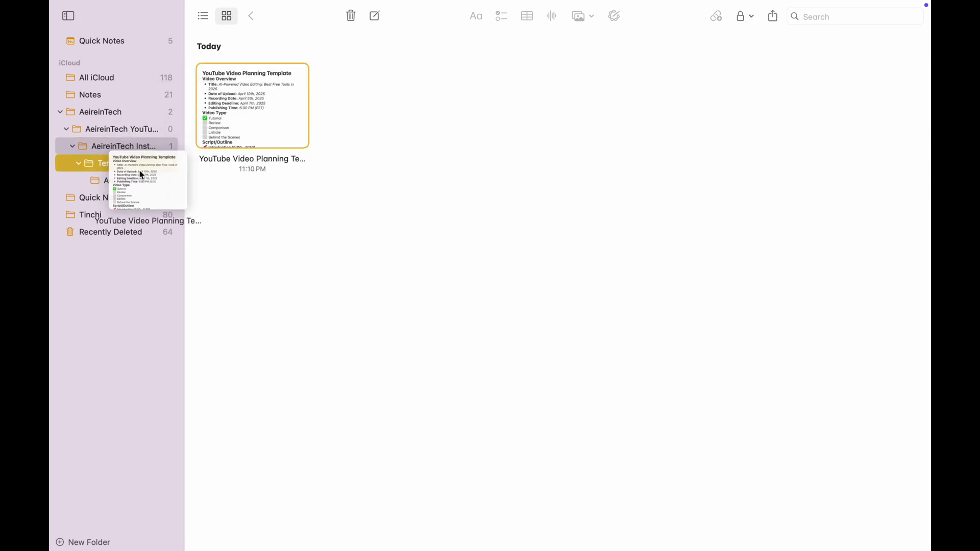
{"action": "left_click", "coordinate": [123, 165]}
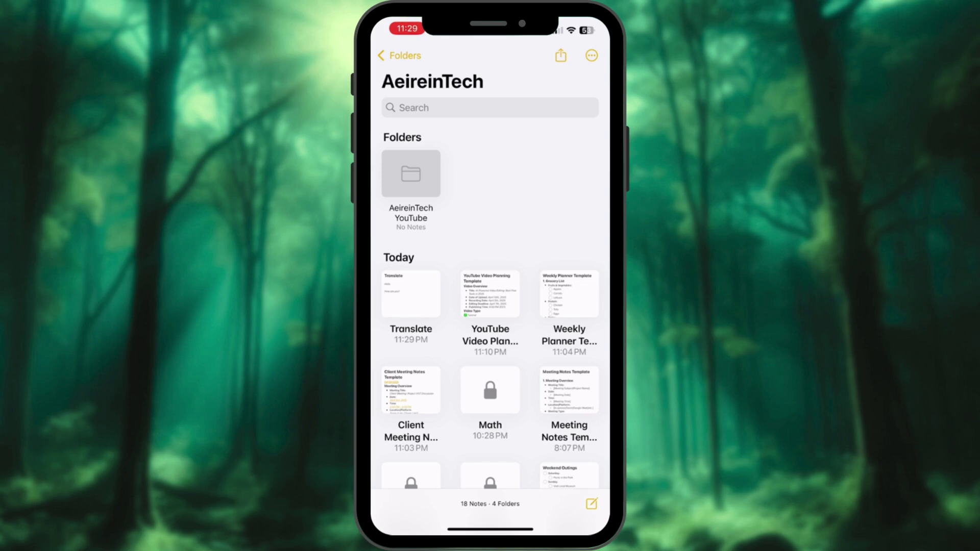
Pin the YouTube Video Planning Template note, then reopen AeireinTech to see it under Pinned.
{"action": "right_click", "coordinate": [490, 295]}
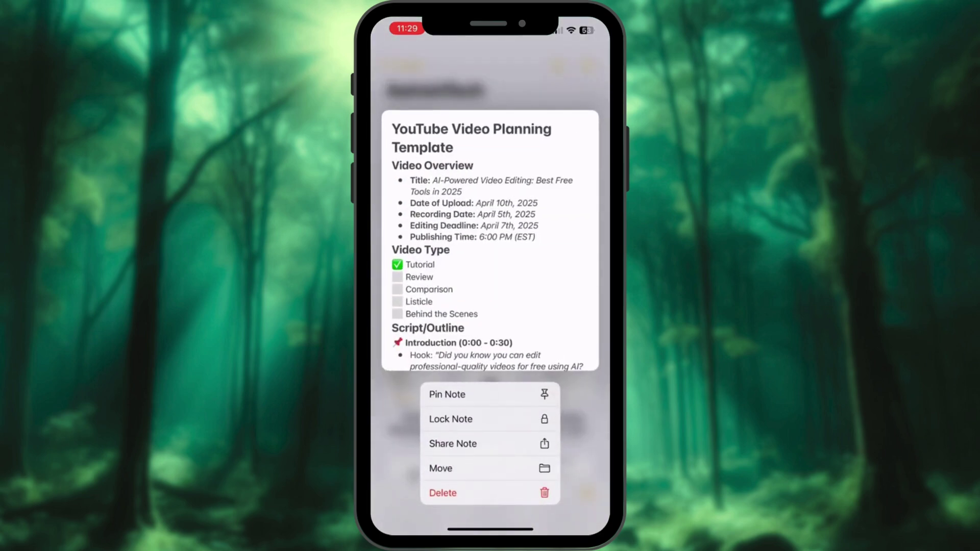
{"action": "left_click", "coordinate": [482, 395]}
{"action": "left_click", "coordinate": [399, 55]}
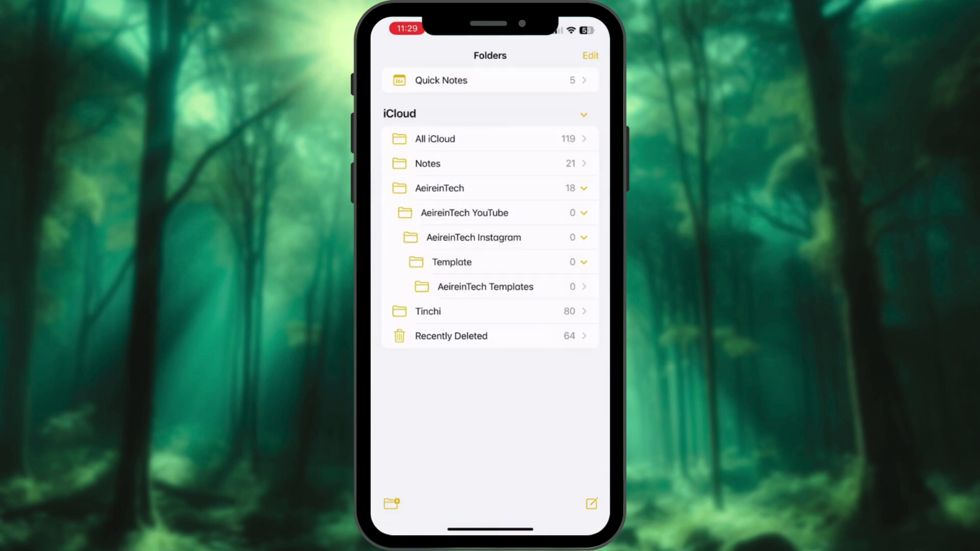
{"action": "left_click", "coordinate": [439, 188]}
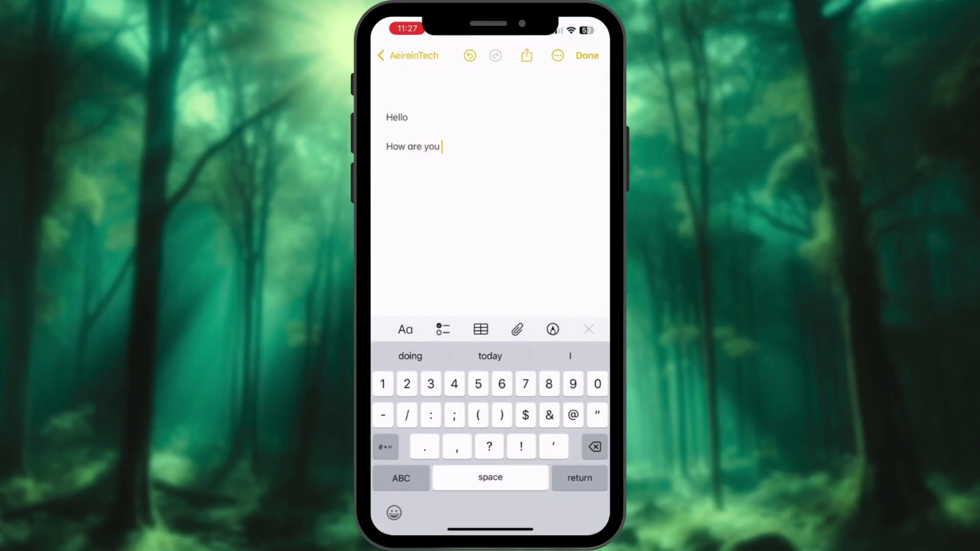
Page the edit menu for the selected 'How are you?' to reach Translate.
{"action": "left_click", "coordinate": [552, 122]}
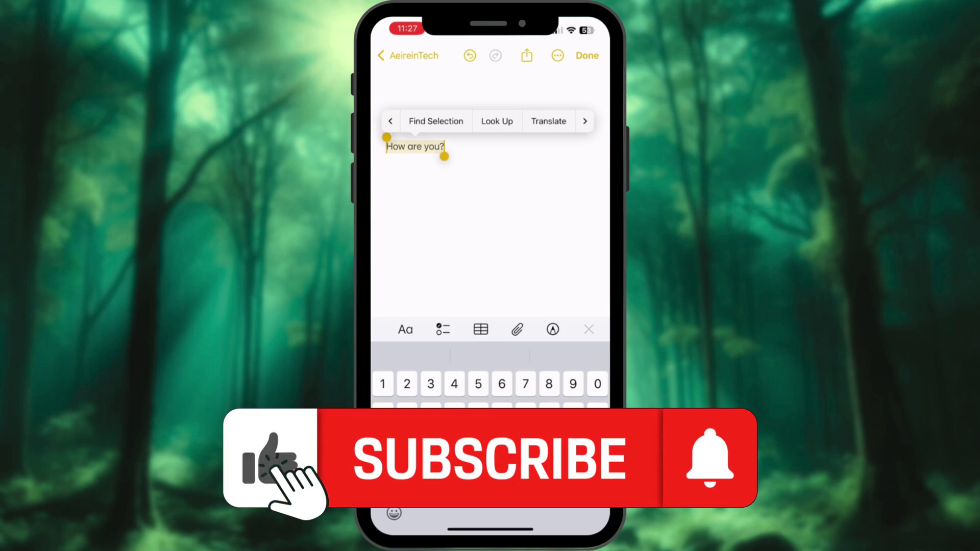